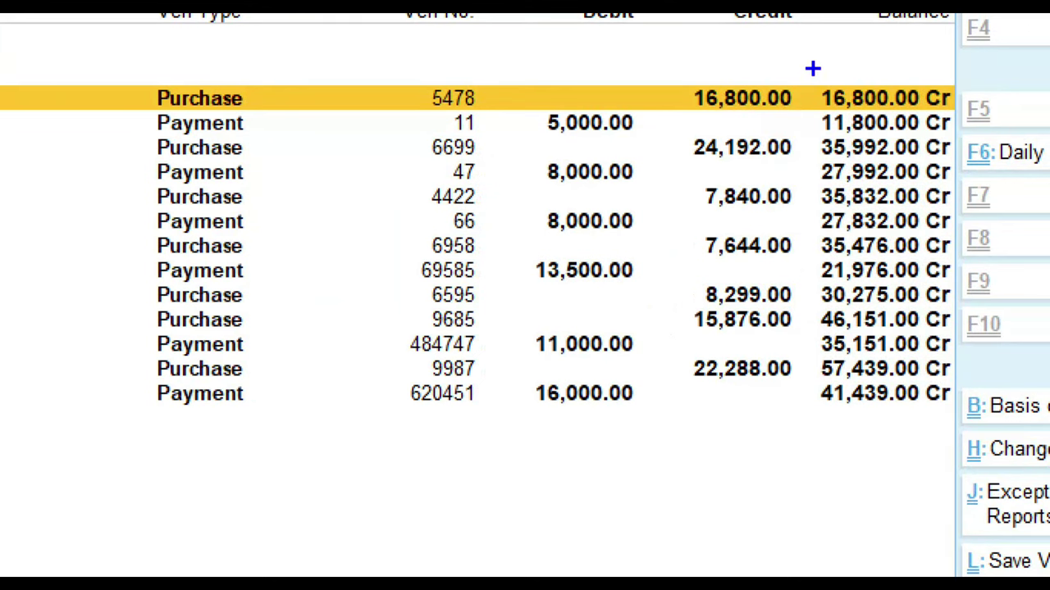
left_click_drag(812, 68, 972, 424)
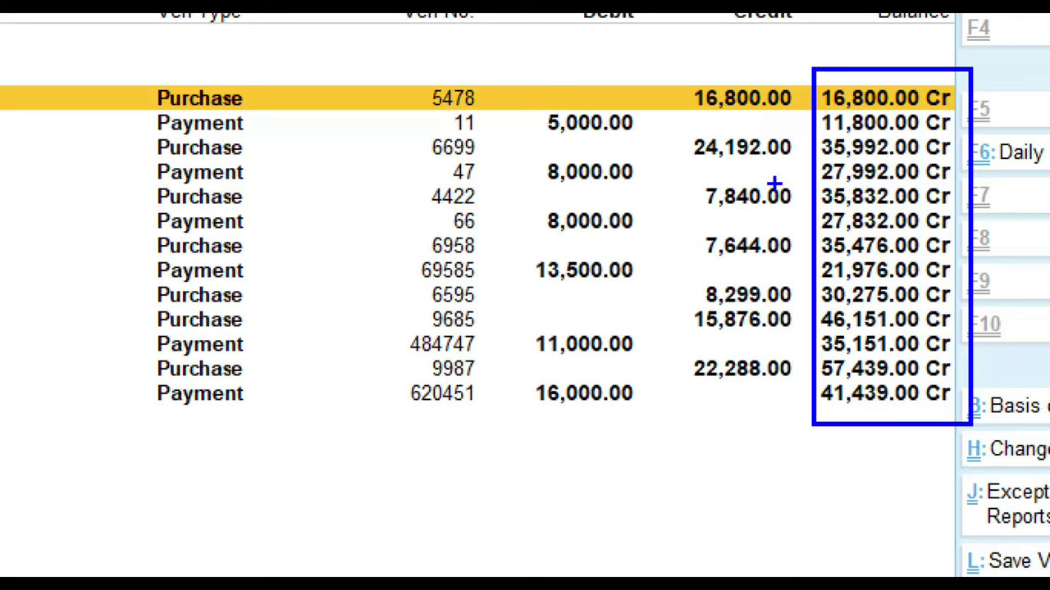
mouse_move(673, 63)
left_mouse_down()
mouse_move(710, 414)
mouse_move(778, 397)
mouse_move(808, 234)
mouse_move(763, 69)
mouse_move(702, 58)
mouse_move(668, 79)
left_mouse_up()
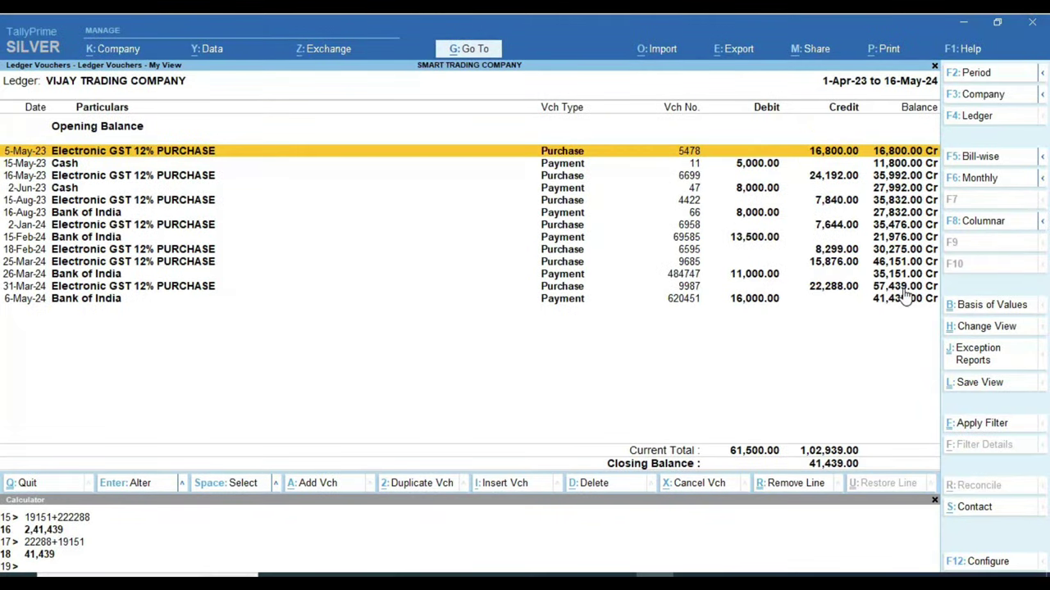
key("ctrl+1")
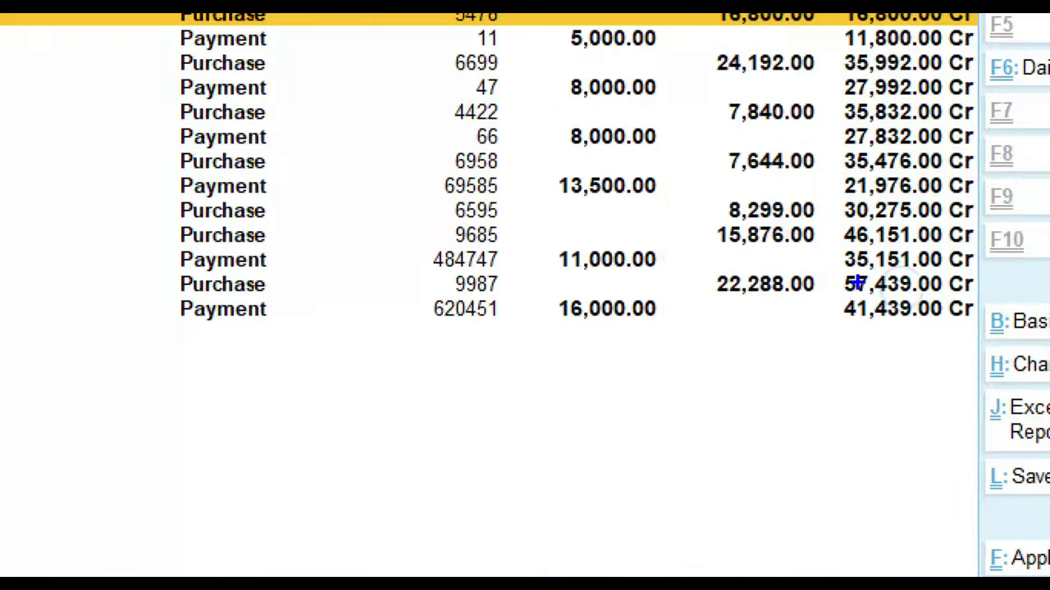
mouse_move(829, 268)
left_mouse_down()
mouse_move(875, 302)
mouse_move(981, 298)
left_mouse_up()
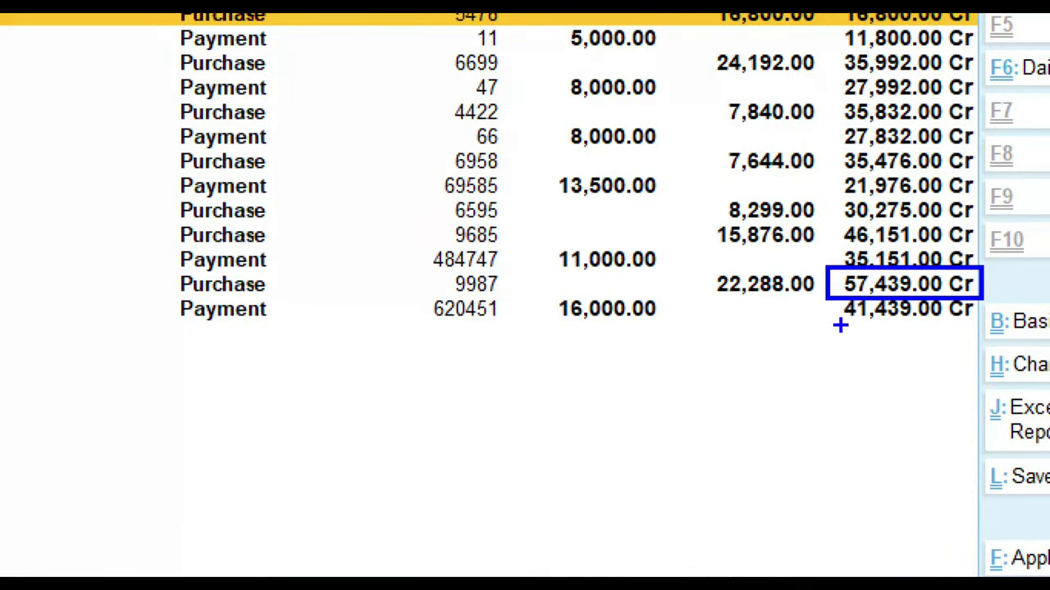
mouse_move(823, 275)
left_mouse_down()
mouse_move(918, 248)
mouse_move(1013, 292)
mouse_move(845, 313)
mouse_move(857, 261)
mouse_move(633, 457)
mouse_move(559, 385)
mouse_move(555, 301)
mouse_move(682, 313)
mouse_move(566, 264)
mouse_move(703, 300)
left_mouse_up()
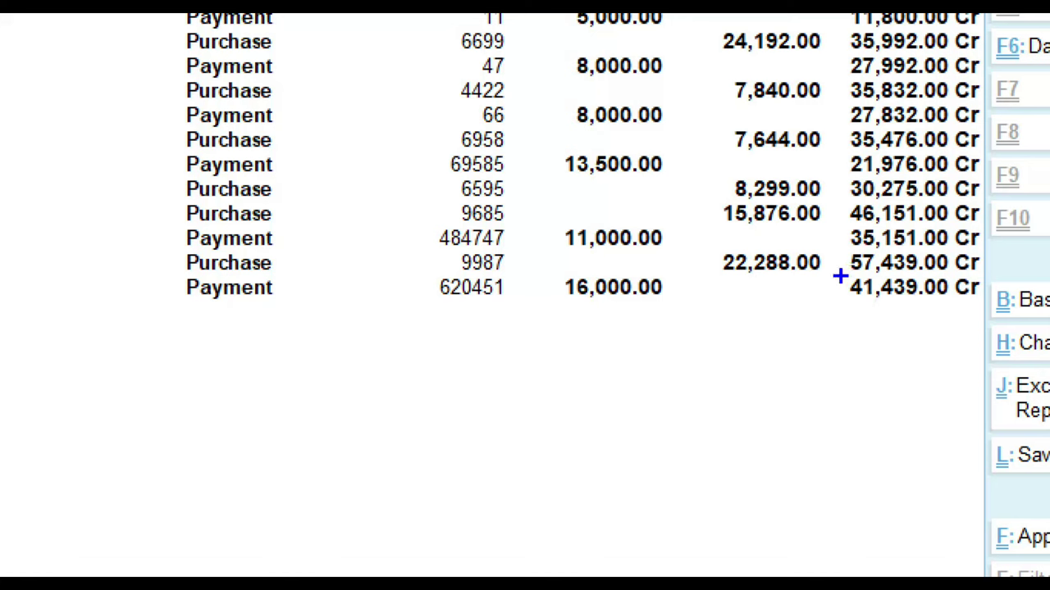
left_click_drag(840, 277, 990, 307)
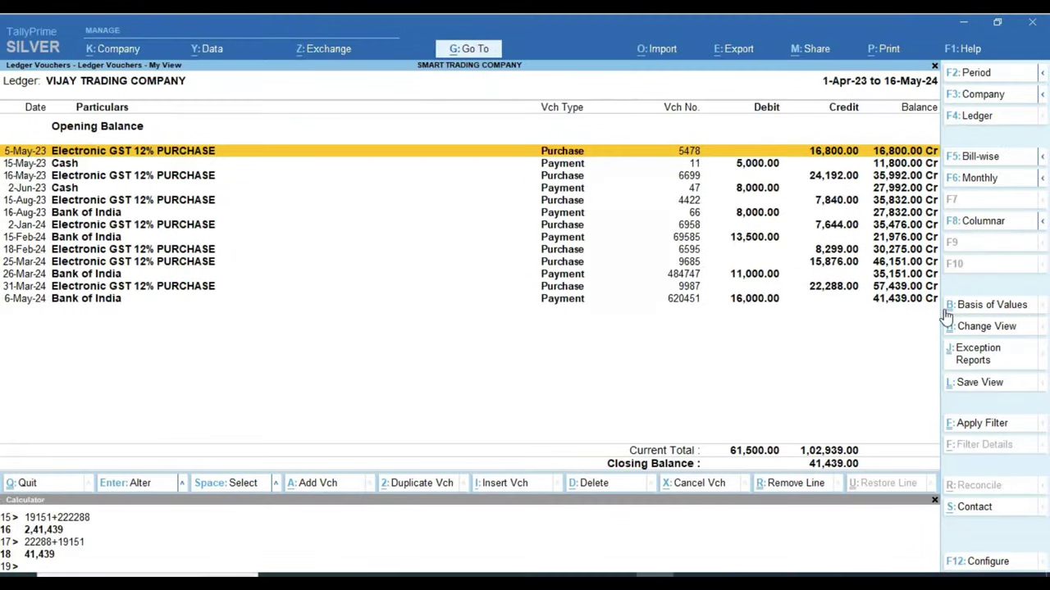
- Switch the ledger vouchers report to the Ram and Company ledger
key("F4")
type("Ram")
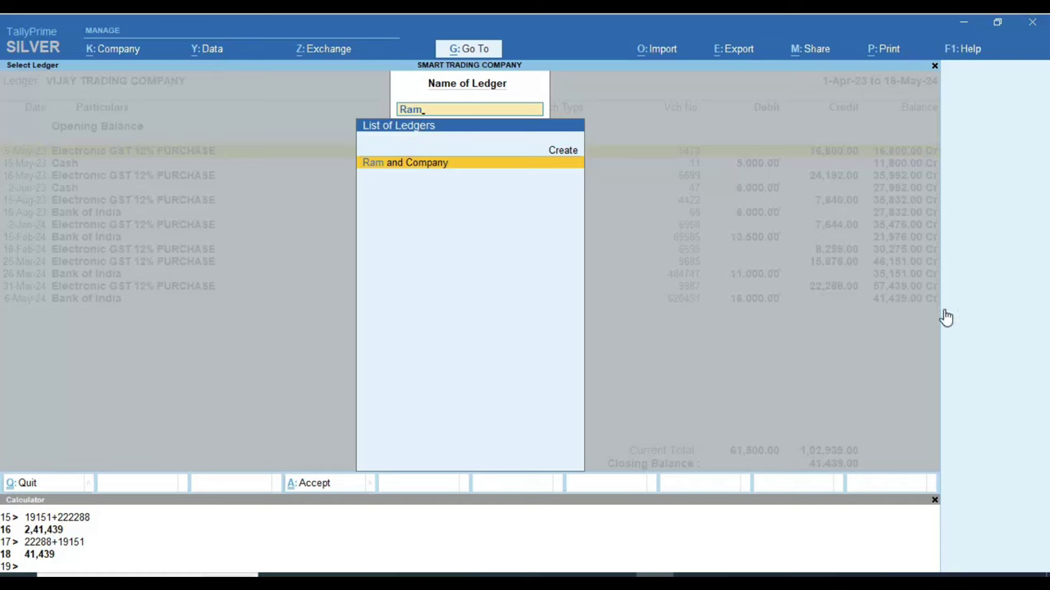
key("Return")
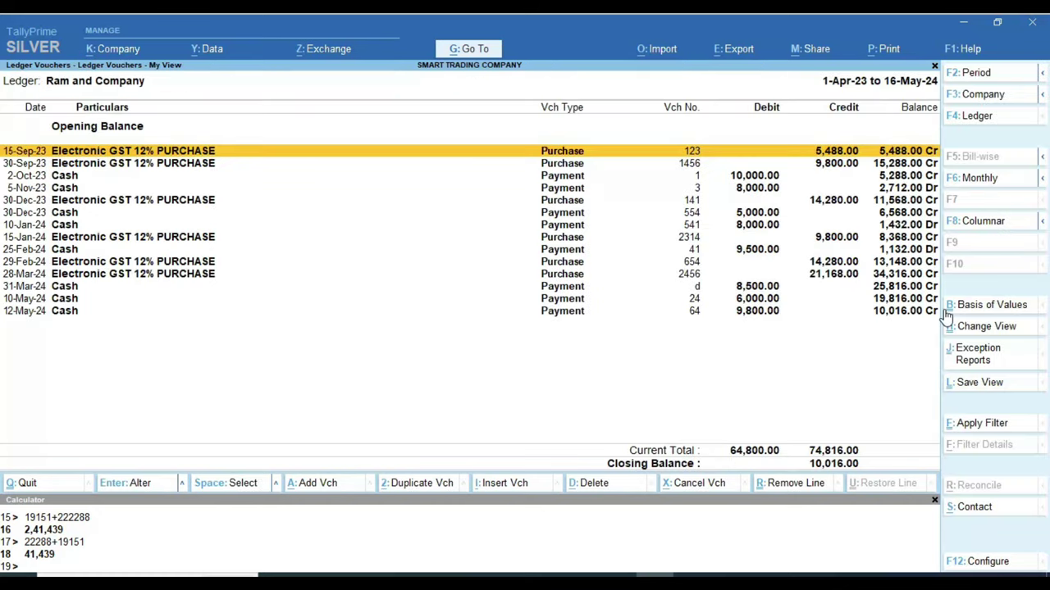
- Open the 15-Sep-23 purchase voucher no. 123, go through all its fields and accept it without changes
key("Return")
key("Return")
key("Return")
key("Return")
key("Return")
key("Return")
key("Return")
key("Return")
key("Return")
key("Return")
key("Return")
key("Return")
key("Return")
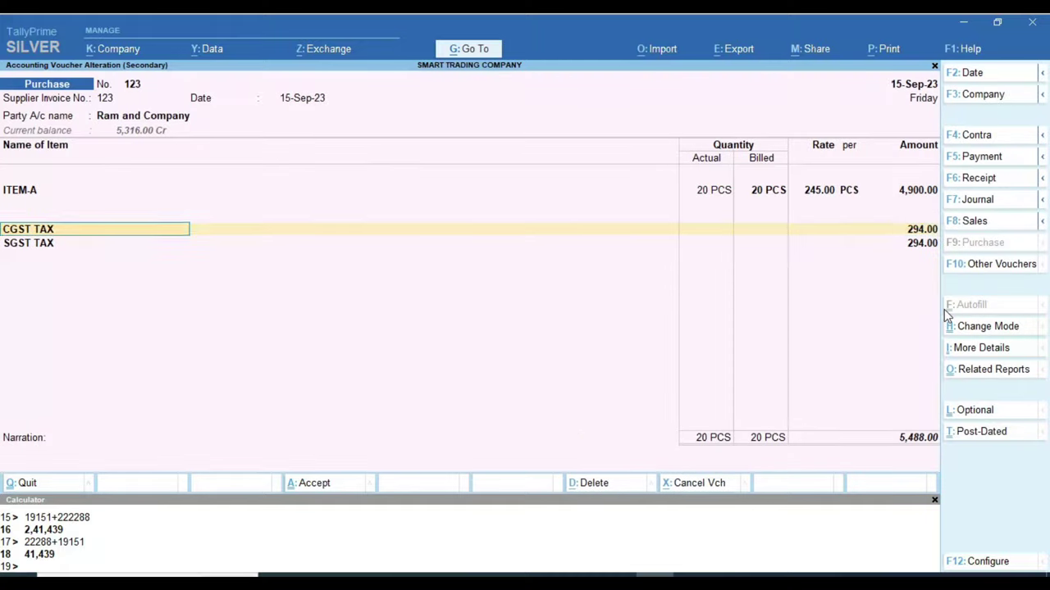
key("Return")
key("Return")
key("Return")
key("Return")
key("Return")
key("Return")
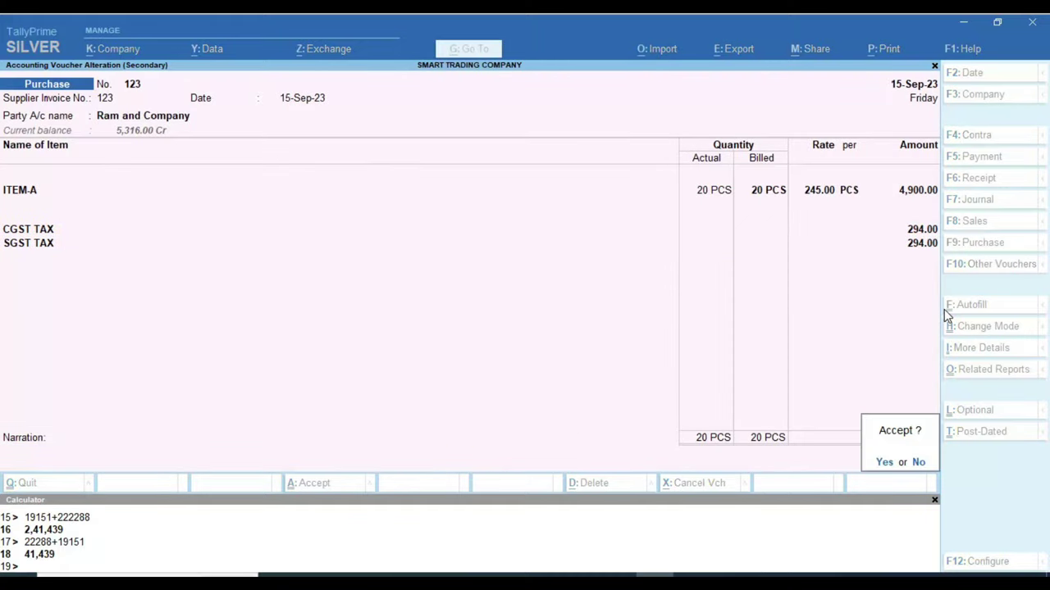
key("Return")
- Reopen purchase voucher no. 123, check the Ram and Company ledger master from the party account name, and leave it without saving
key("Return")
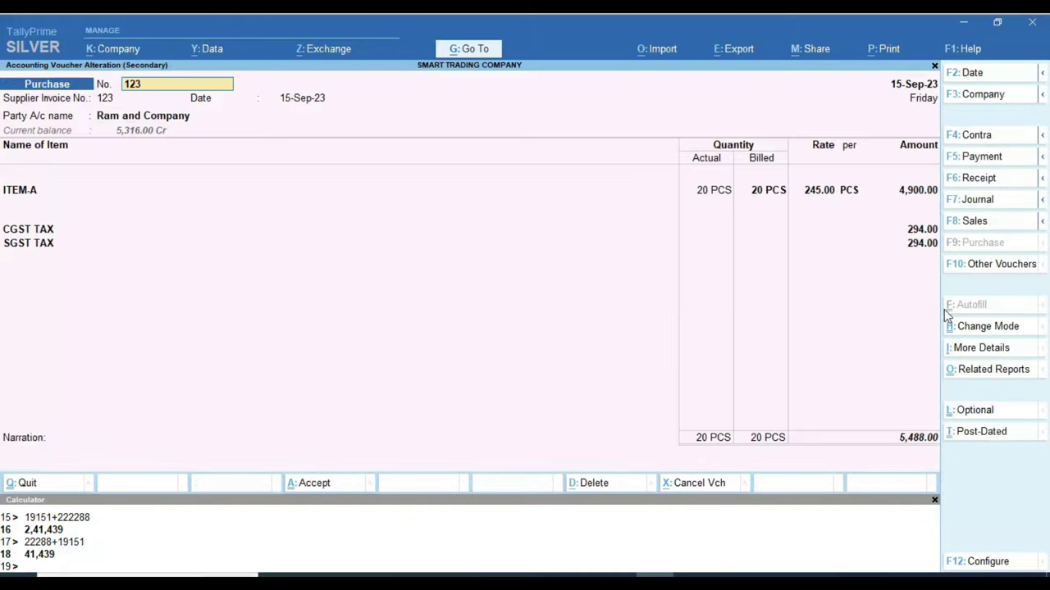
key("Return")
key("Return")
key("Return")
key("ctrl+Return")
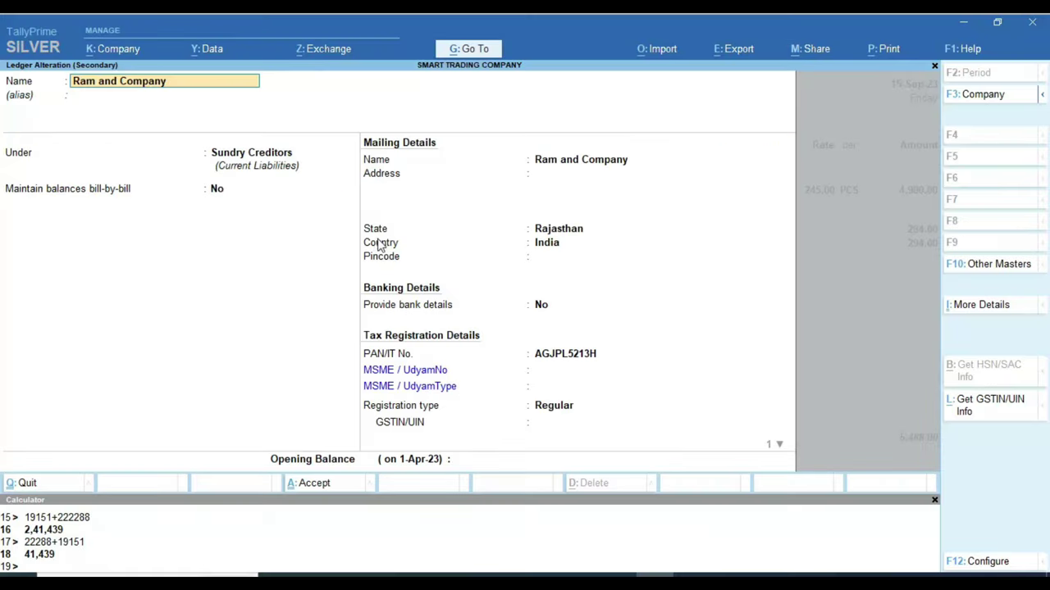
key("Escape")
key("Return")
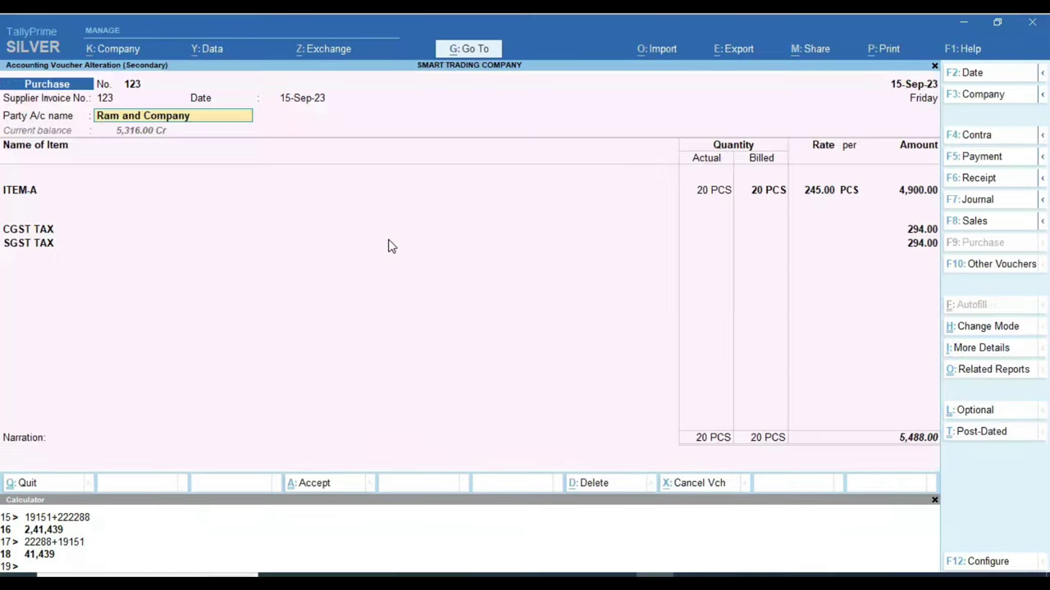
- Quit the purchase voucher and go to the 31-Mar-24 cash payment in Ram and Company's ledger vouchers
key("ctrl")
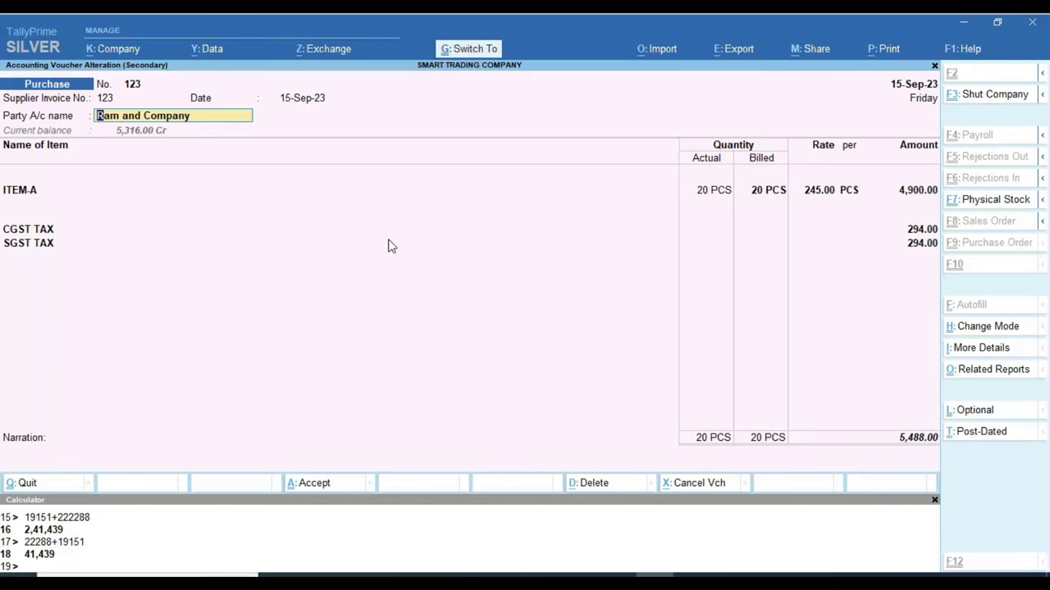
key("ctrl+q")
key("Down")
key("Down")
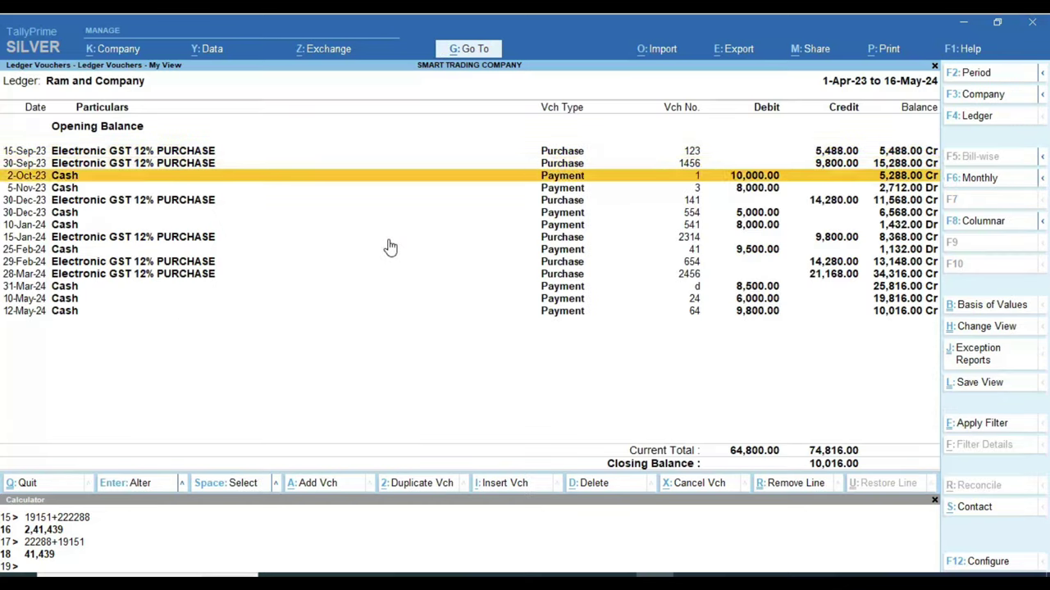
key("Up")
key("Up")
key("Down")
key("Down")
key("Down")
key("Down")
key("Down")
key("Down")
key("Down")
key("Down")
key("Down")
key("Down")
key("Down")
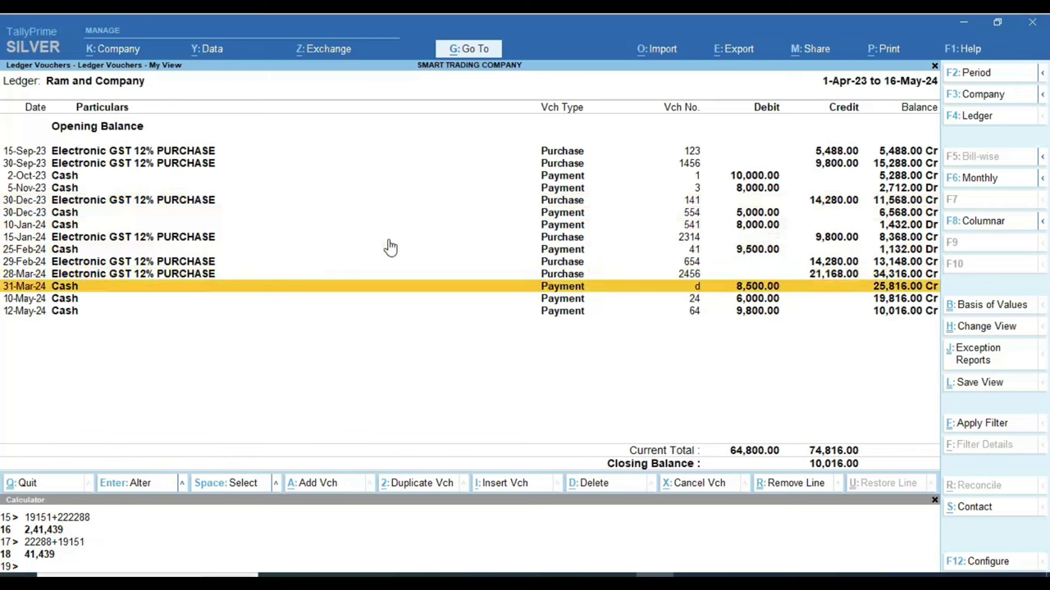
key("ctrl")
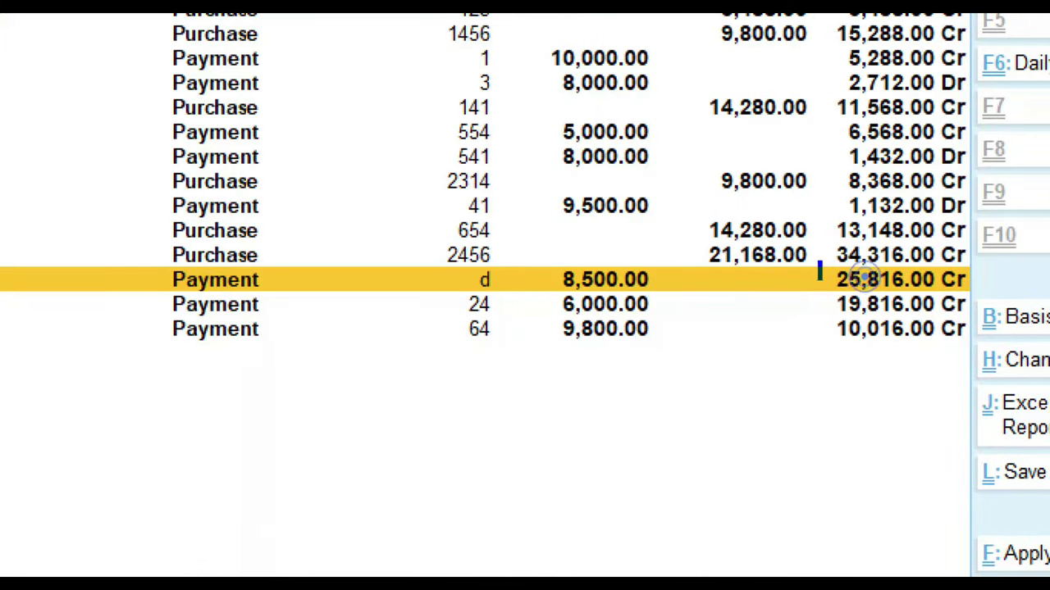
left_click_drag(818, 262, 977, 297)
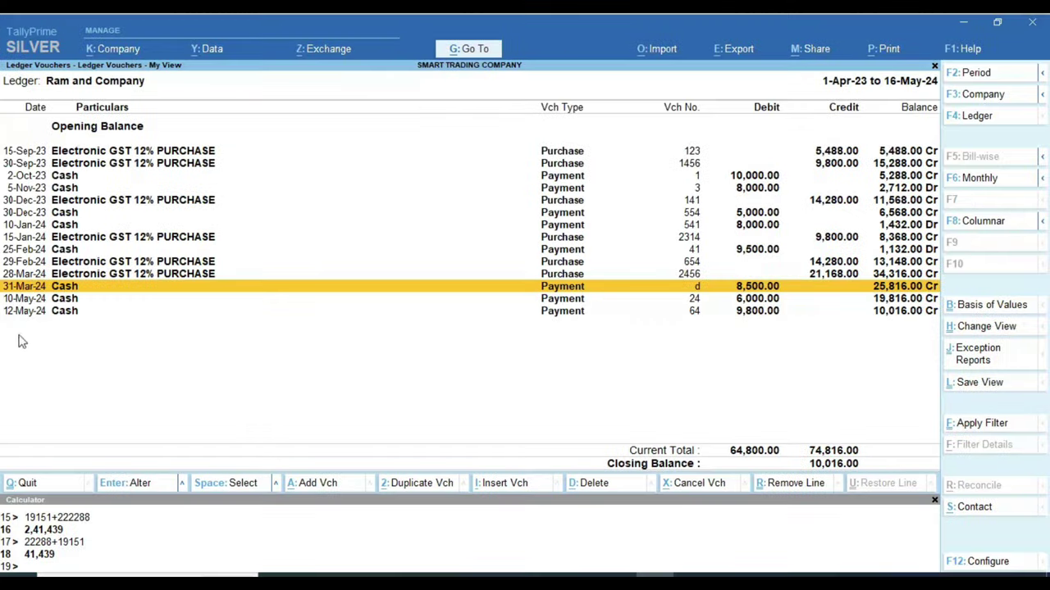
key("ctrl")
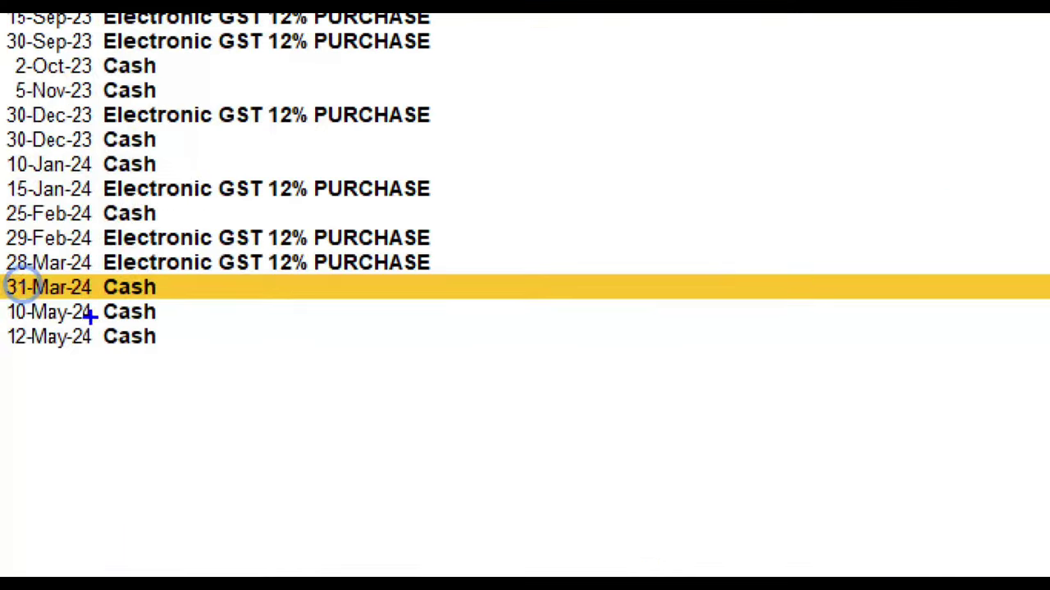
mouse_move(2, 299)
left_mouse_down()
mouse_move(32, 347)
mouse_move(185, 378)
left_mouse_up()
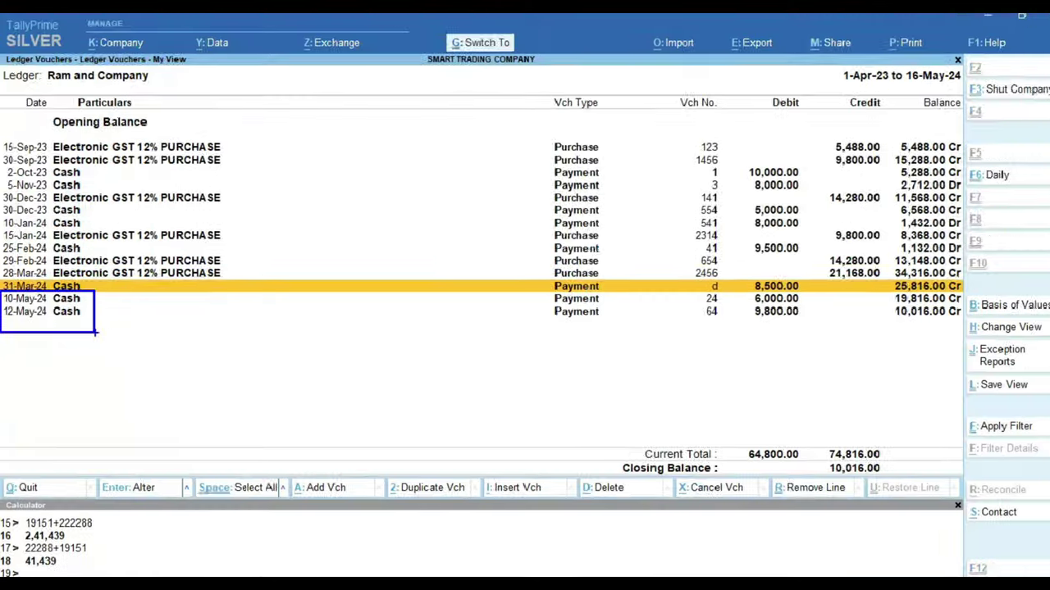
key("ctrl")
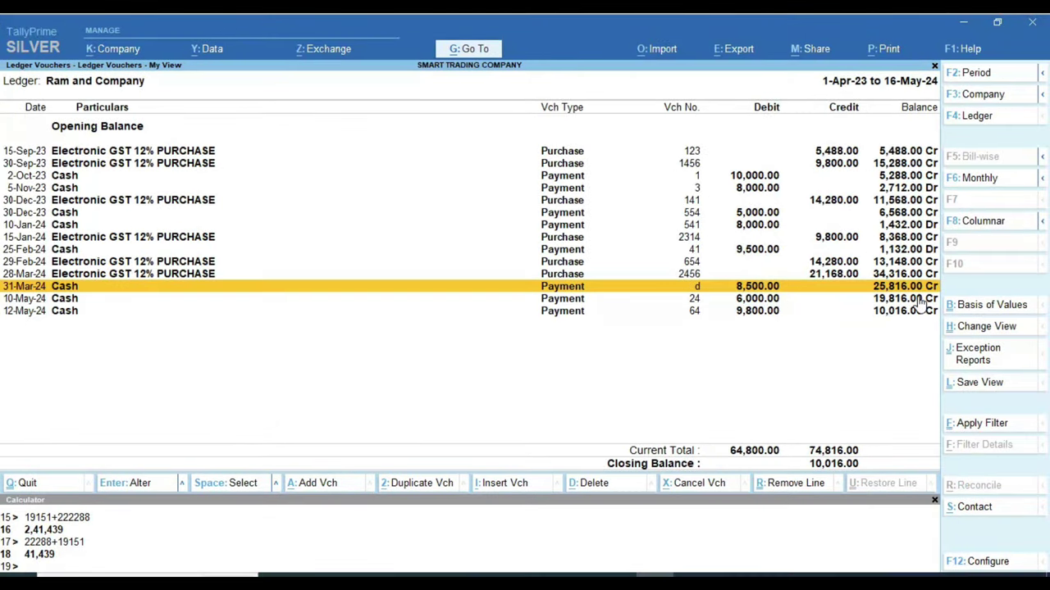
- Leave the ledger vouchers report and return to the Gateway of Tally
key("Escape")
key("Escape")
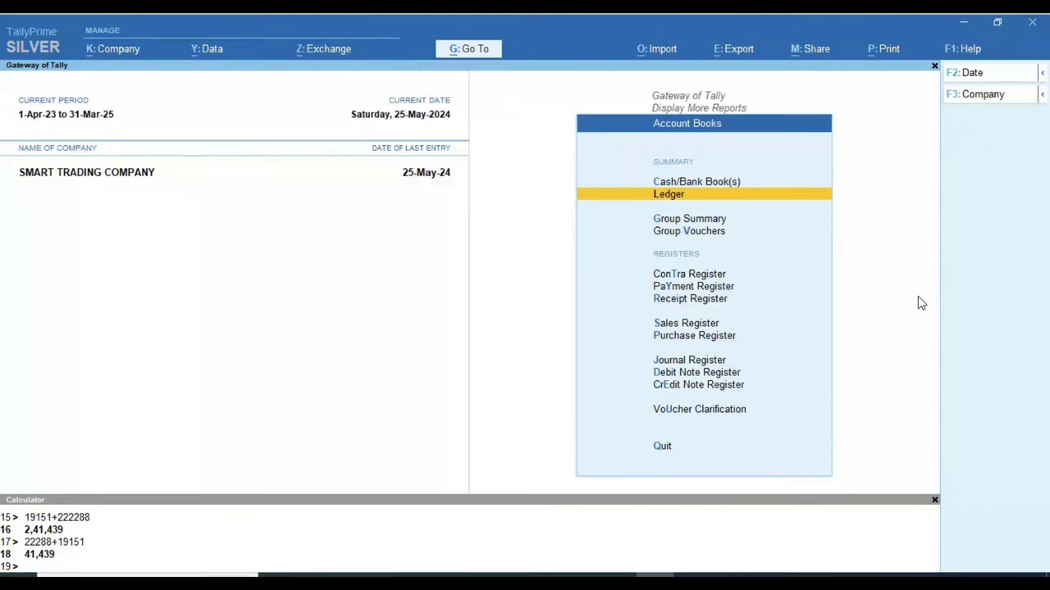
key("Escape")
key("Escape")
key("Up")
key("Down")
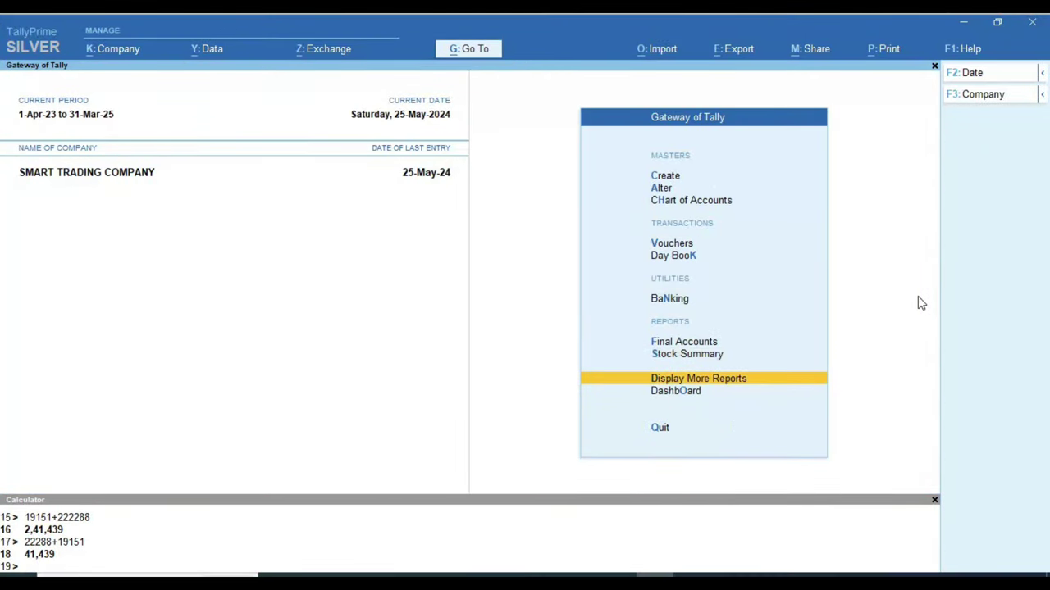
- Open the Ledger Outstandings report for Ram and Company from the statements of accounts
key("Return")
key("Down")
key("Down")
key("Down")
key("Down")
key("Up")
key("Return")
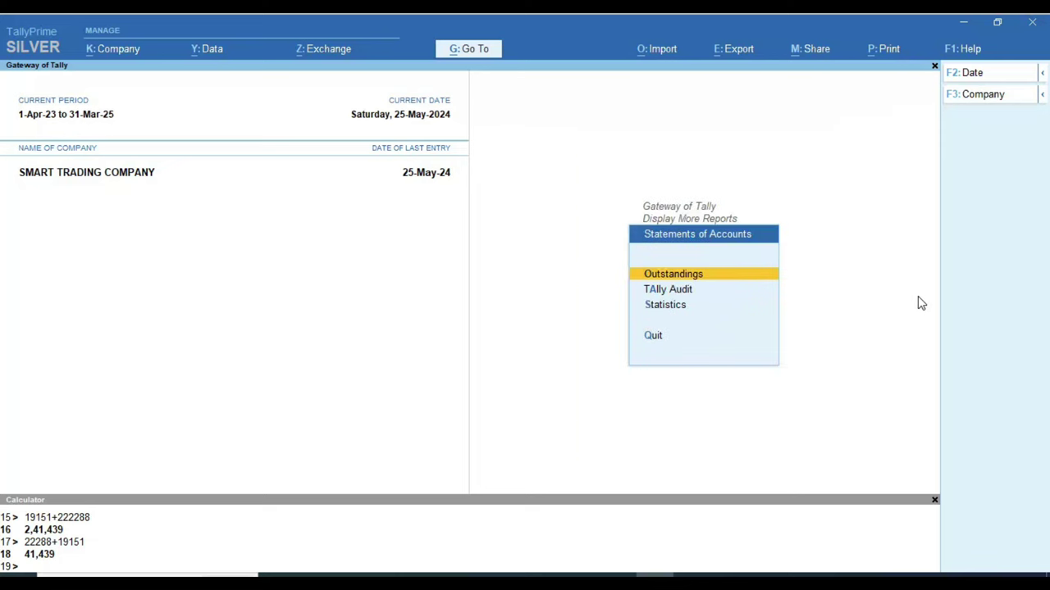
key("Return")
key("Down")
key("Down")
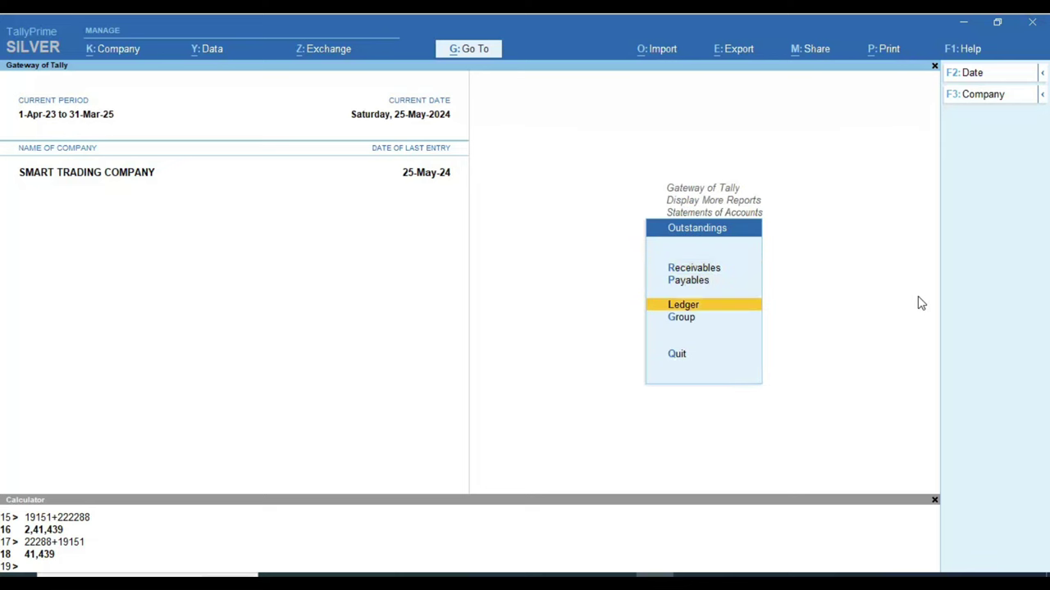
key("Return")
type("Ram")
key("Return")
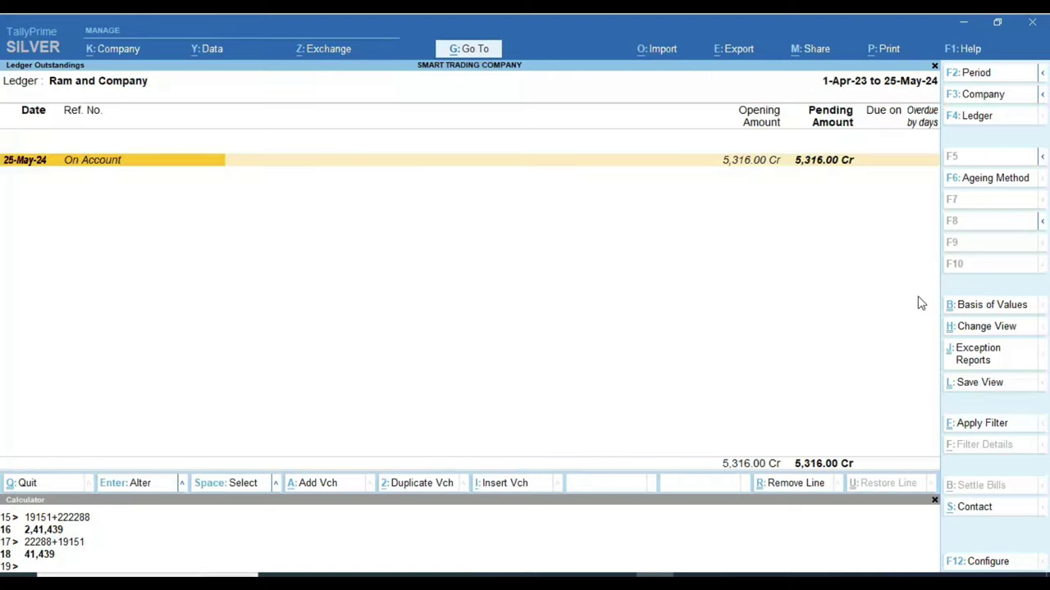
- Set the outstandings report period from 1.4.23 to 31.3.24
key("alt+F2")
type("1.4.23")
key("Return")
type("31.3.24")
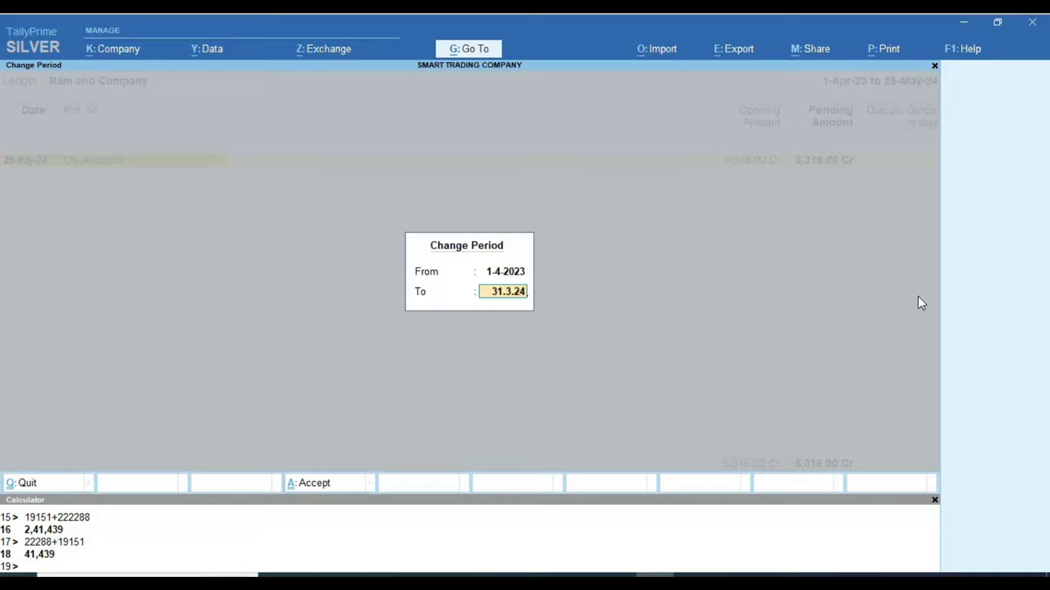
key("Return")
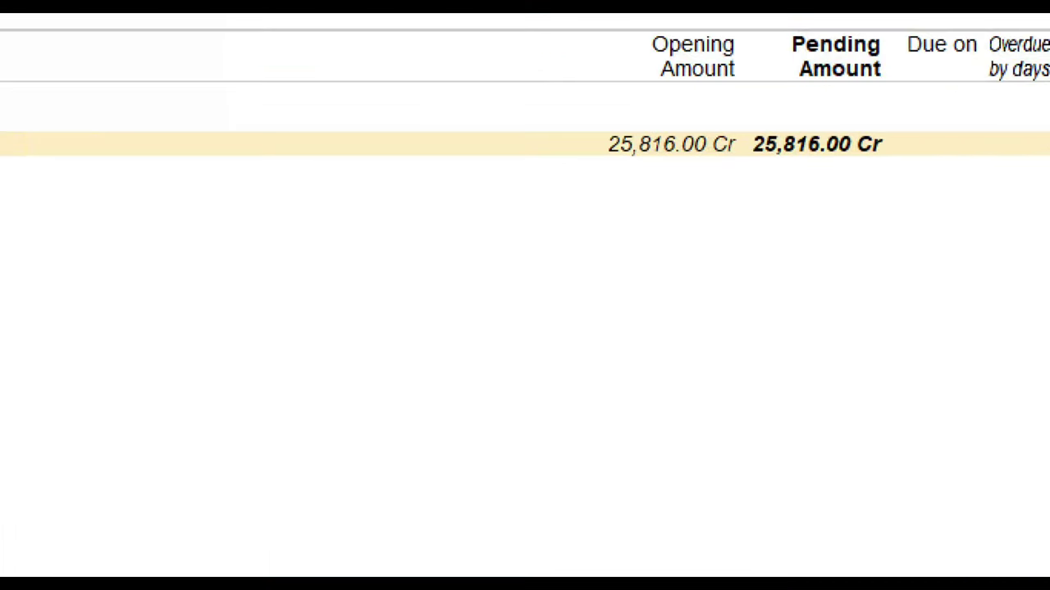
mouse_move(746, 107)
left_mouse_down()
mouse_move(797, 192)
mouse_move(909, 192)
left_mouse_up()
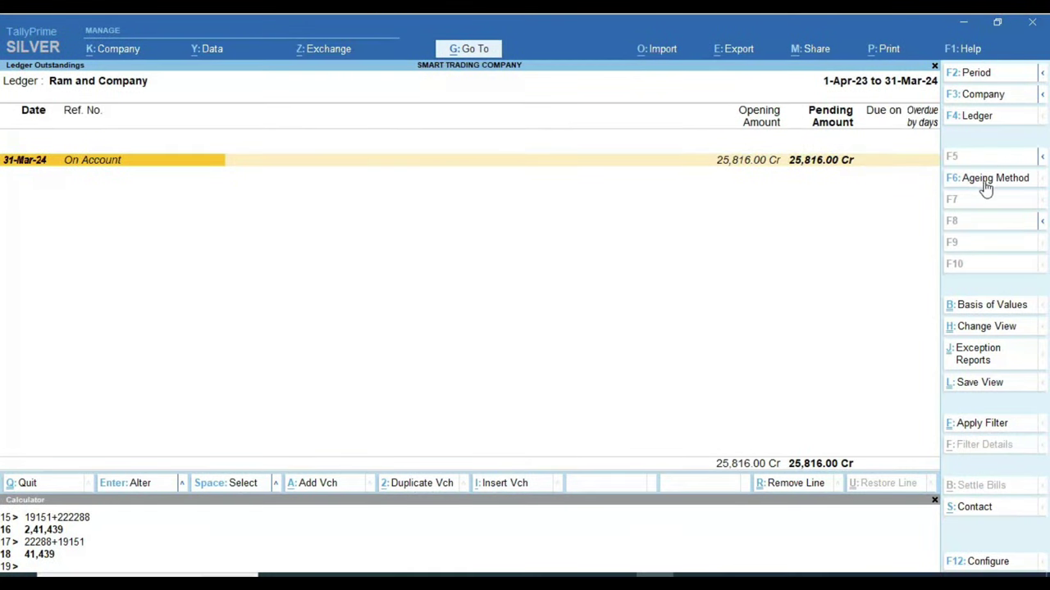
- Apply ageing by bill date to the outstandings, accepting the ranges 0 to 45 days and above 45 days
left_click(987, 184)
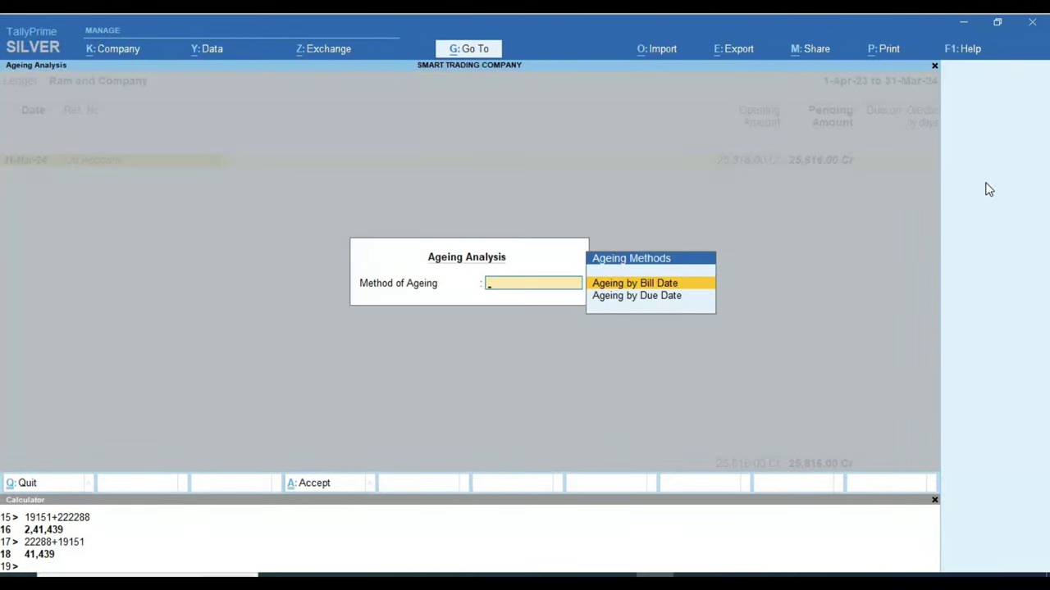
key("Return")
key("Return")
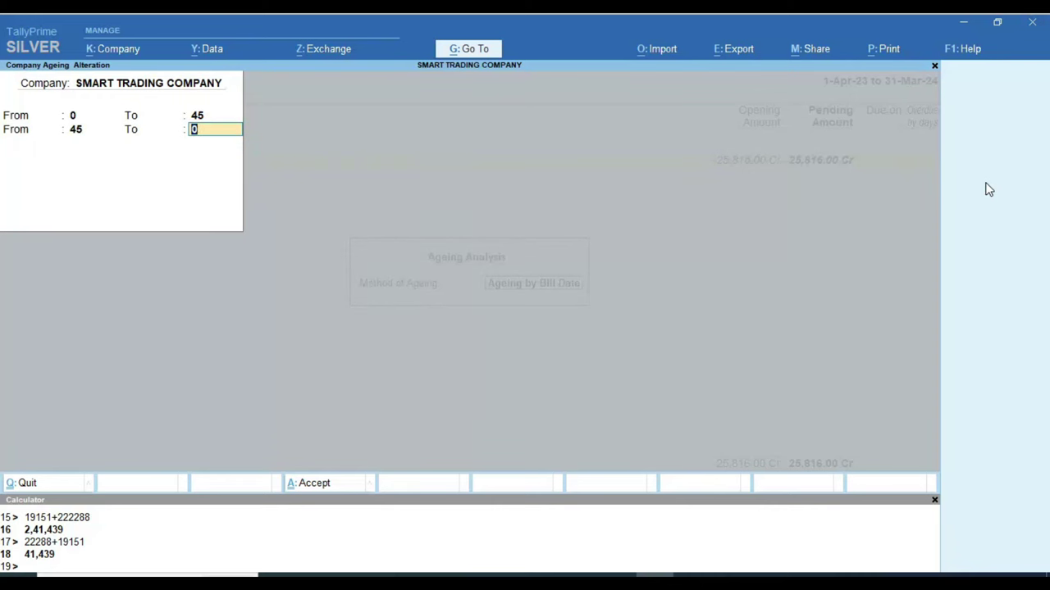
key("Return")
key("Return")
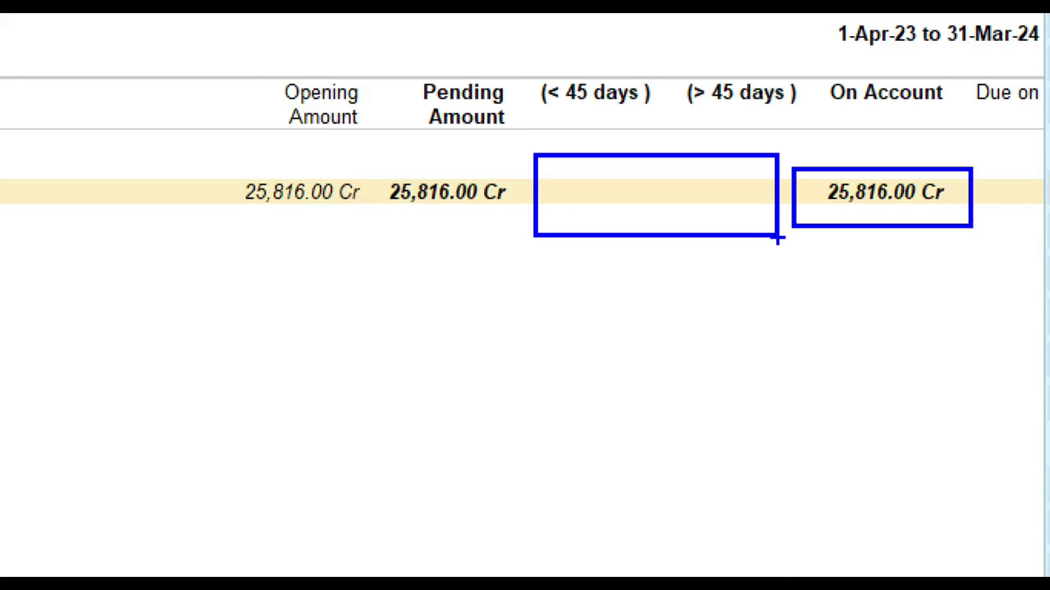
- Leave the outstandings report and open the ledger vouchers of Ram and Company from the account books
key("F4")
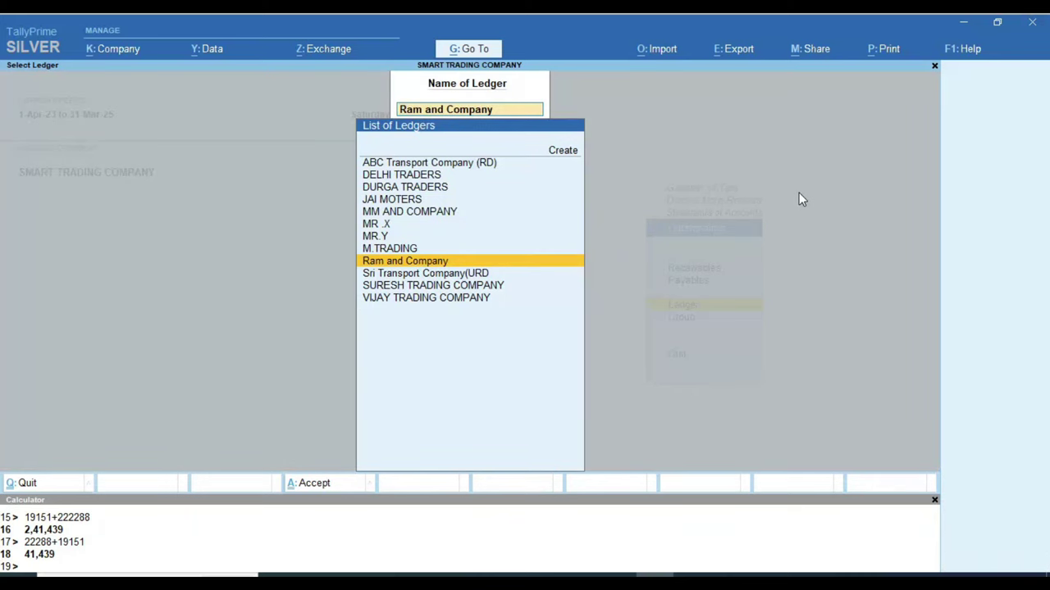
key("Escape")
key("Escape")
key("Escape")
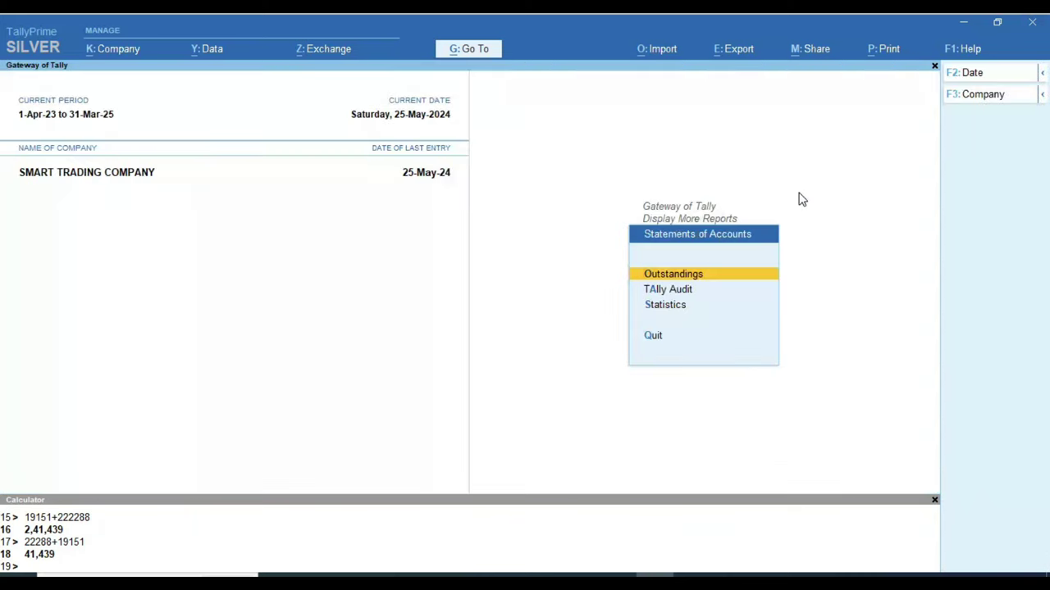
key("Return")
key("Down")
key("Down")
key("Return")
key("Down")
key("Return")
type("Ram")
key("Return")
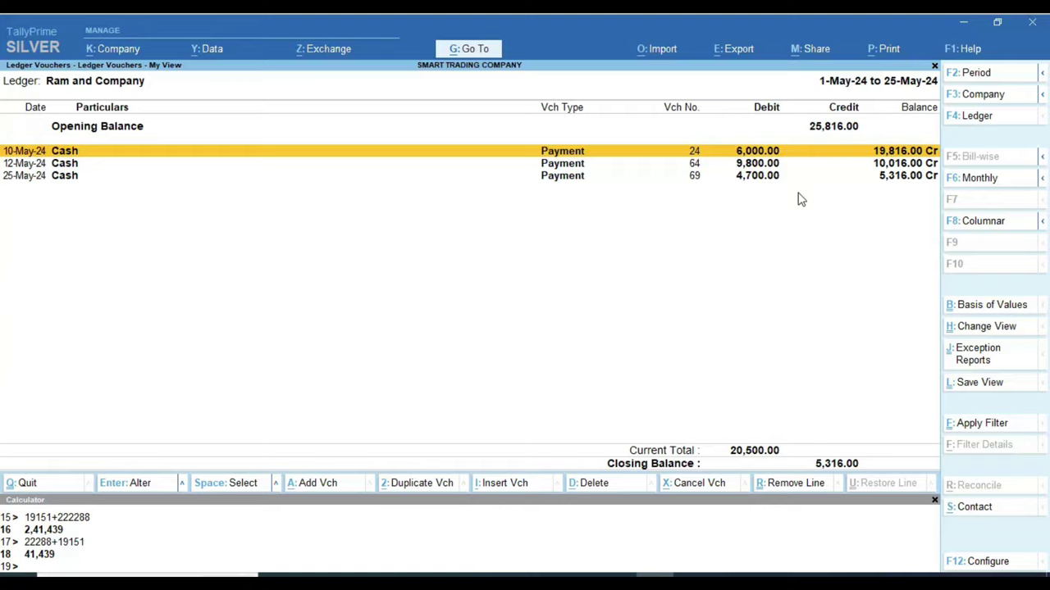
- Set the period of Ram and Company's ledger vouchers from 1.4.2023 to 16.5.2024
key("F2")
type("1.4.")
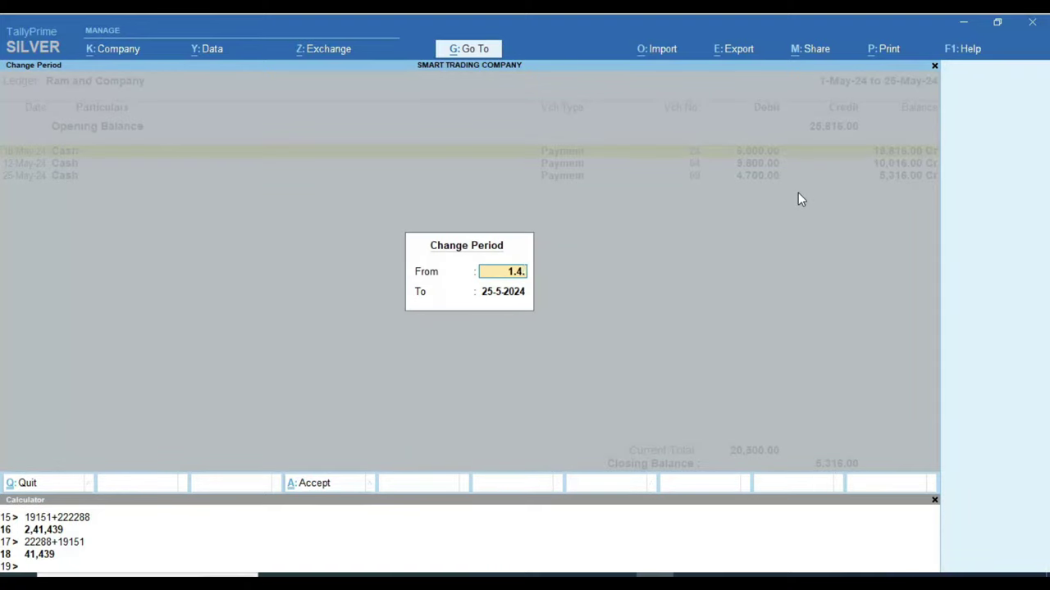
type("2023")
key("Return")
type("16.5.202")
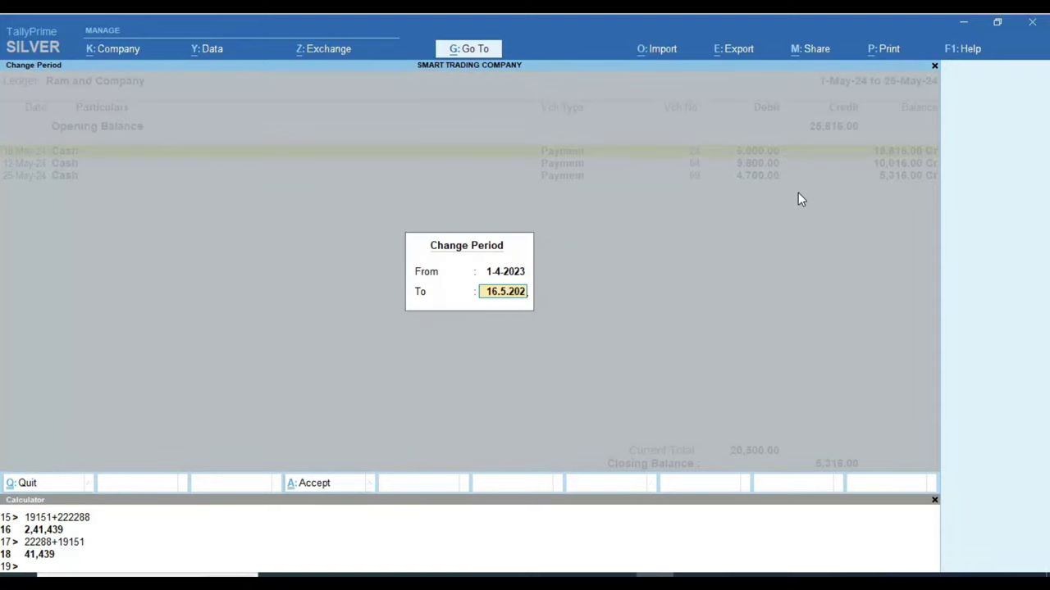
type("4")
key("Return")
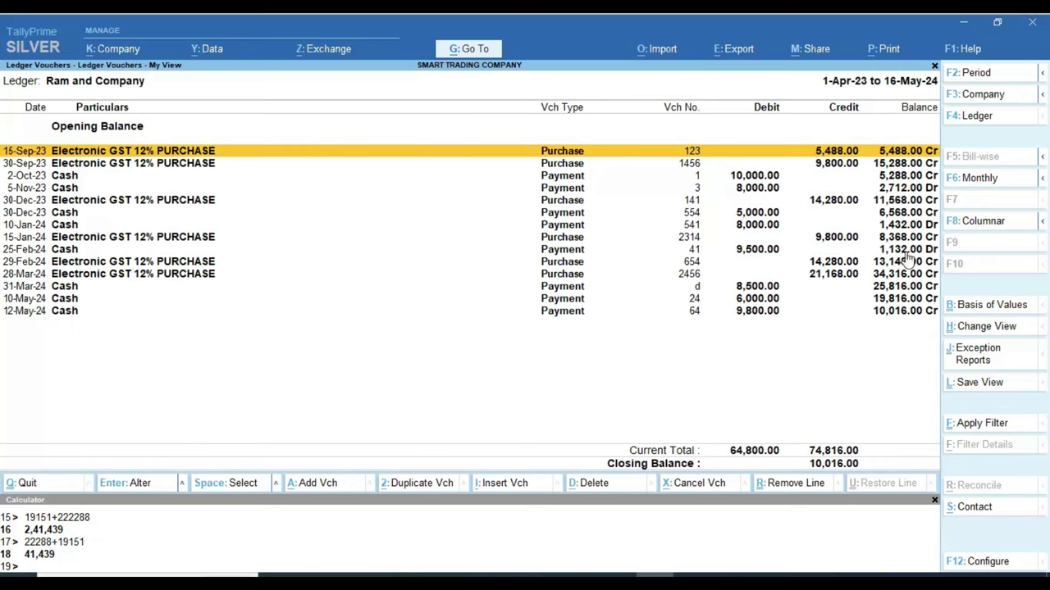
key("ctrl")
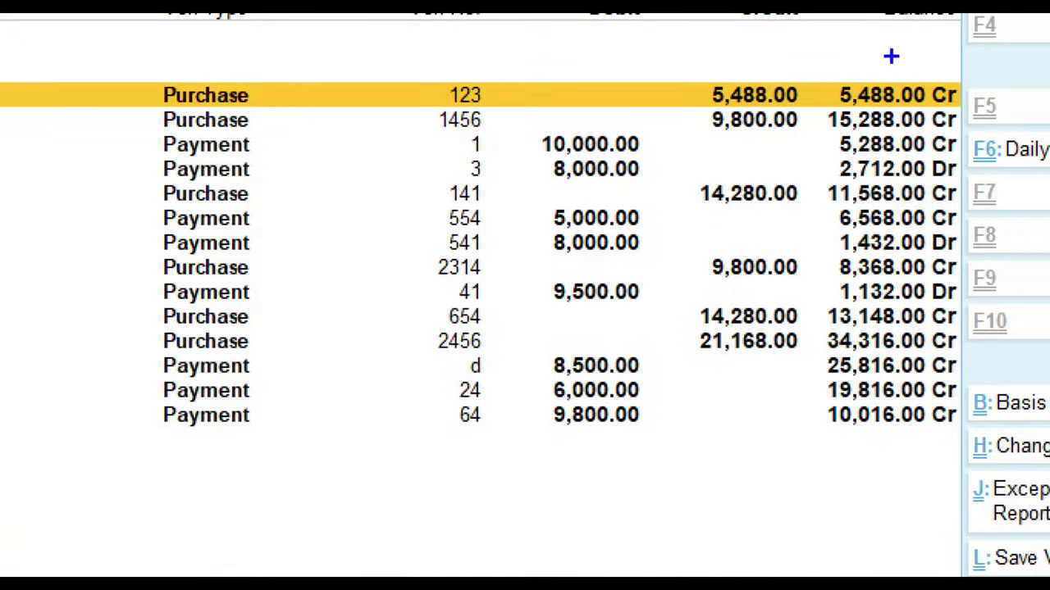
mouse_move(820, 146)
left_mouse_down()
mouse_move(872, 190)
mouse_move(969, 187)
left_mouse_up()
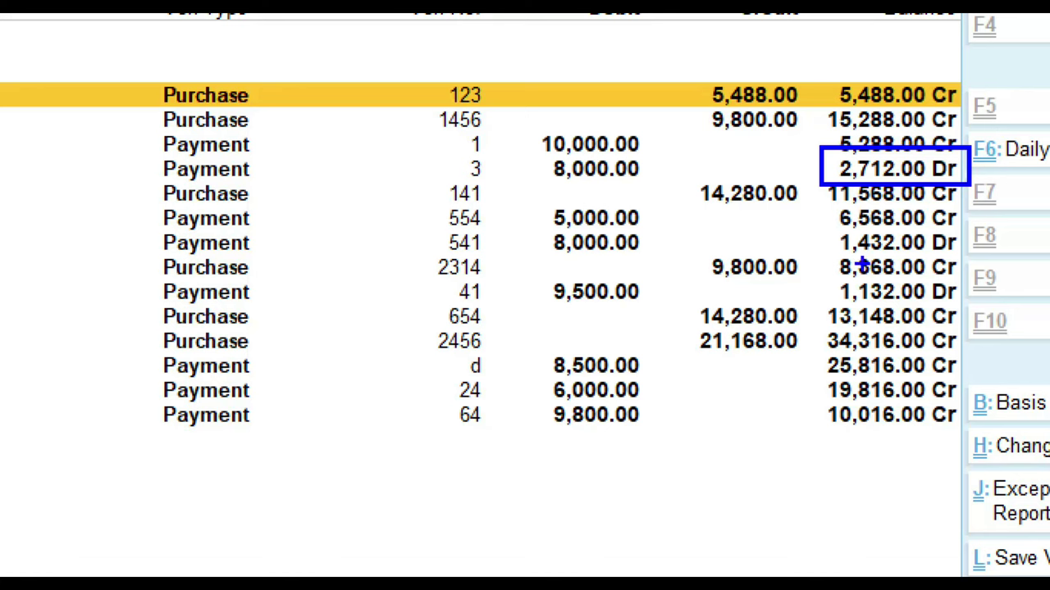
left_click_drag(826, 234, 836, 243)
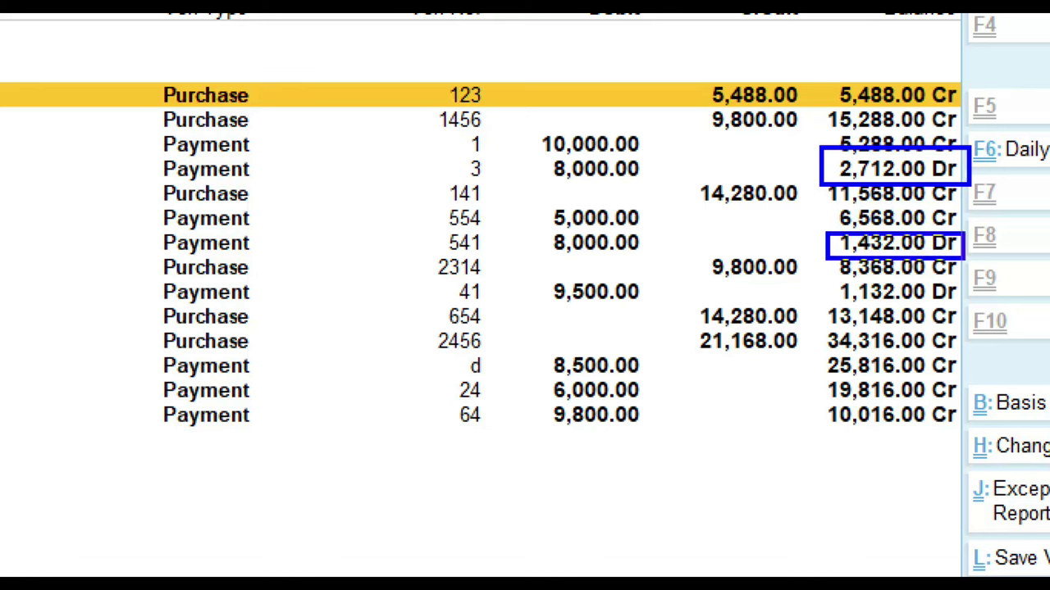